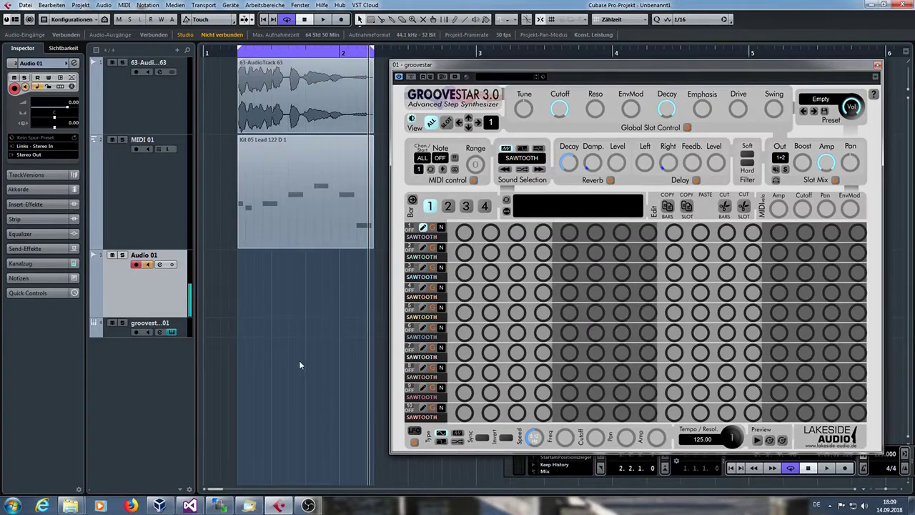
Drop the 63-AudioTrack 63 vocal clip onto slot 1's sample display and audition it
left_click(278, 87)
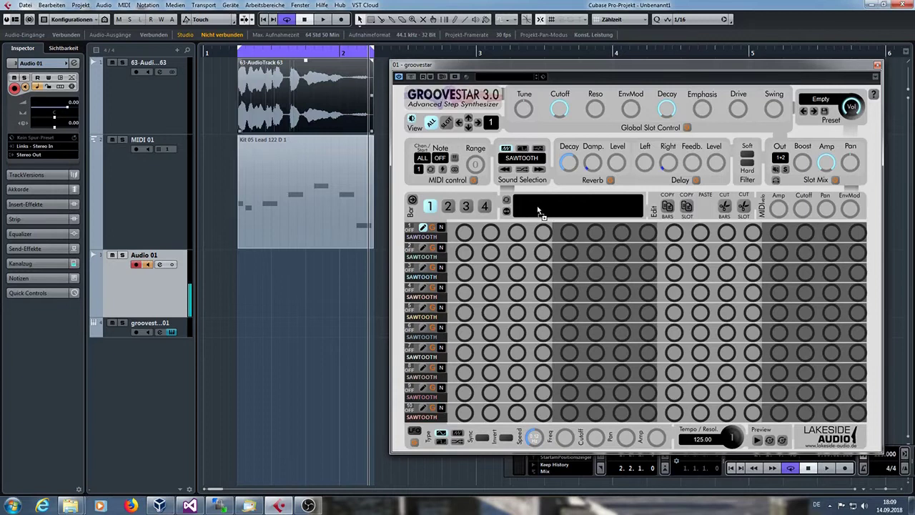
left_click_drag(540, 210, 541, 209)
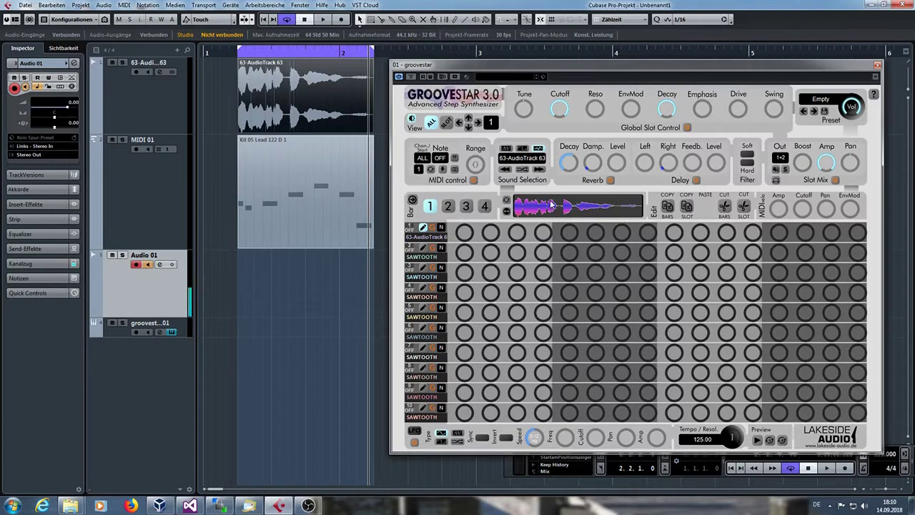
left_click(559, 211)
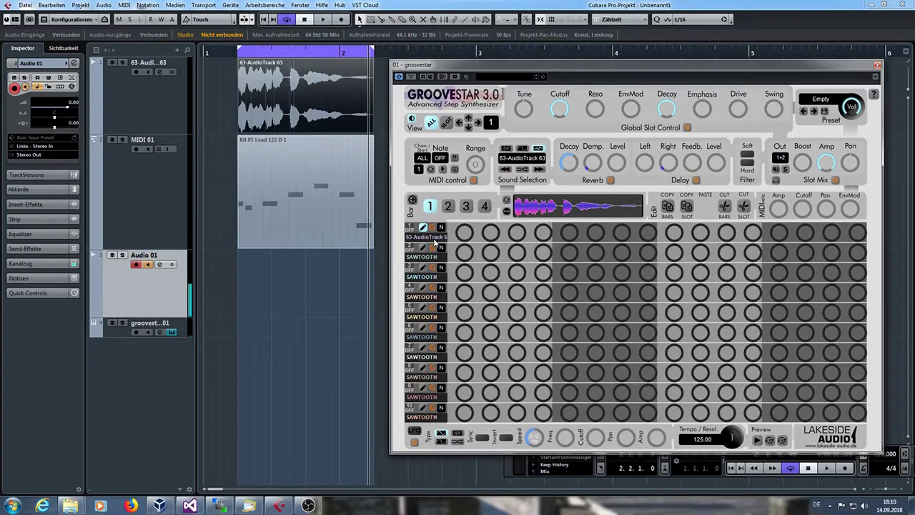
Enable slot 1's first step, use Repeat pattern to fill the row, and preview it briefly
left_click(465, 234)
right_click(492, 235)
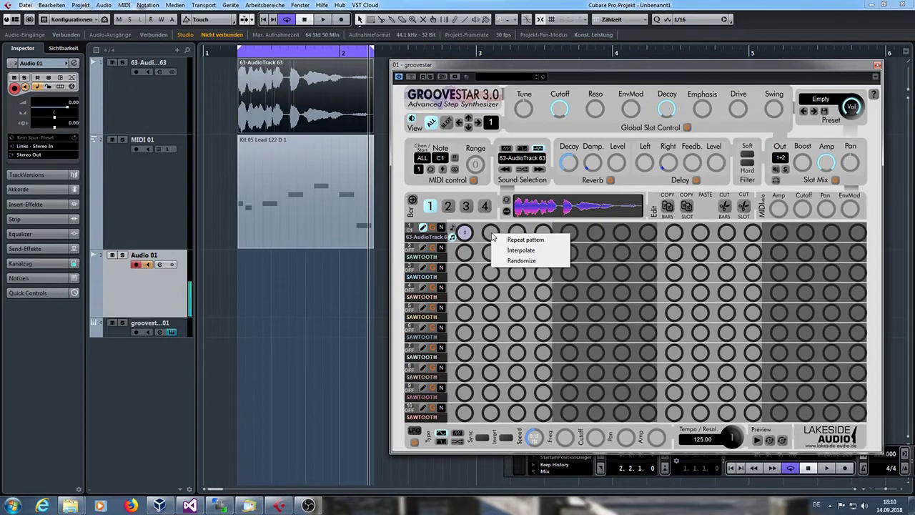
left_click(521, 241)
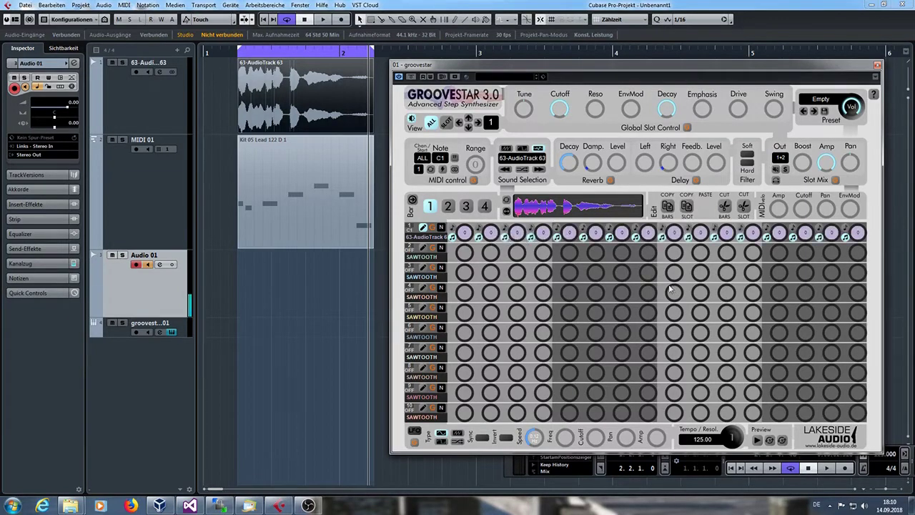
left_click(759, 440)
left_click(759, 441)
During preview, retune slot 1's step pitches to offsets such as +4, +5, +12, -8 and -4
left_click(757, 439)
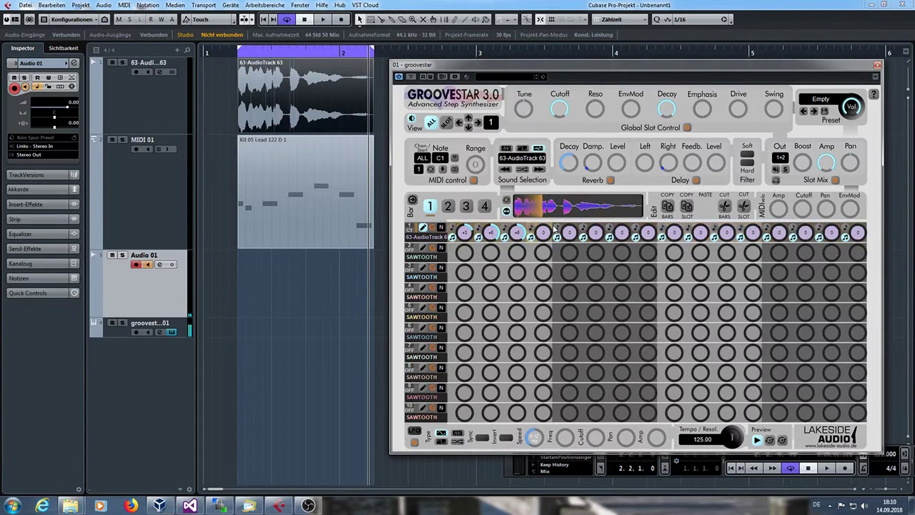
mouse_move(616, 241)
left_mouse_down()
mouse_move(616, 228)
mouse_move(583, 229)
mouse_move(583, 242)
mouse_move(557, 229)
left_mouse_up()
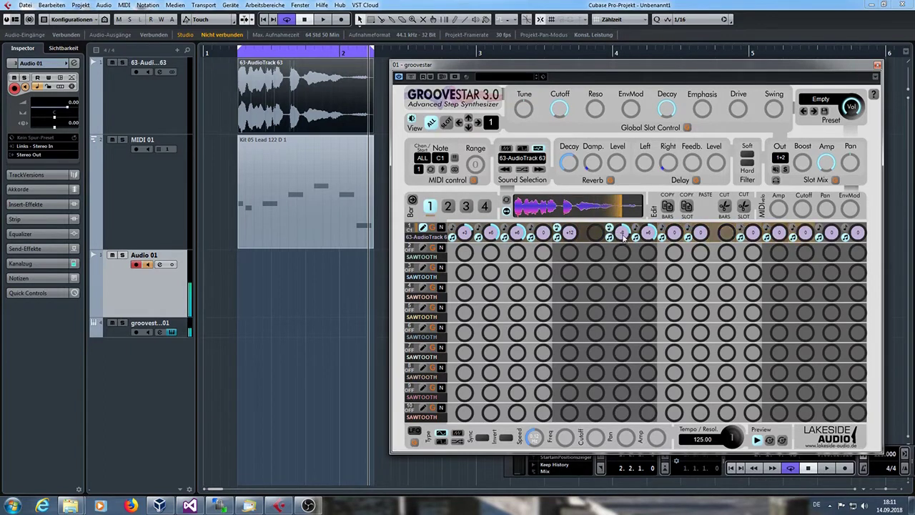
scroll(623, 236, "down", 9)
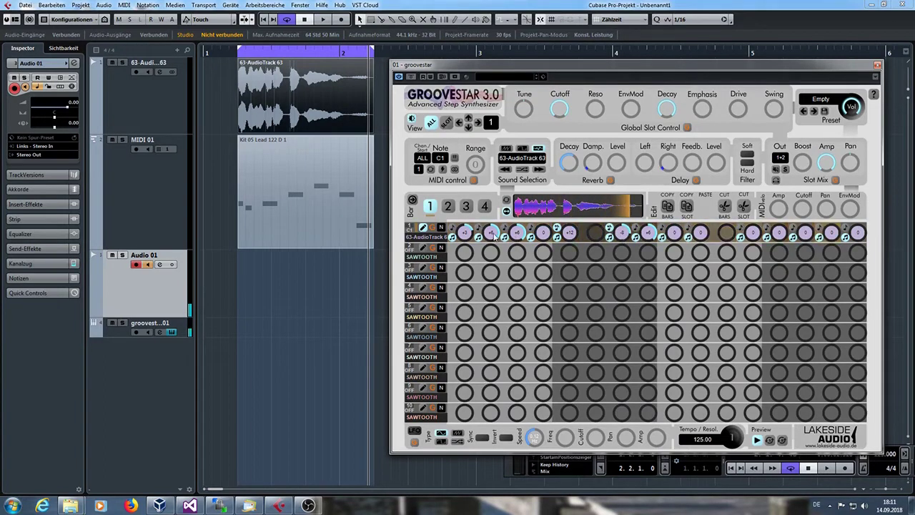
scroll(492, 236, "down", 7)
scroll(491, 233, "down", 12)
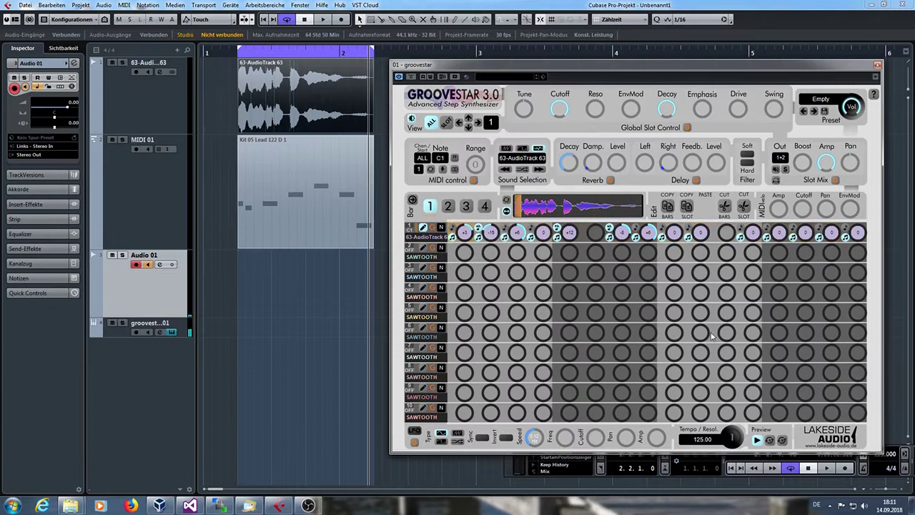
Stop the Preview playback, leaving slot 1's step offsets ranging from -15 to +12
left_click(758, 441)
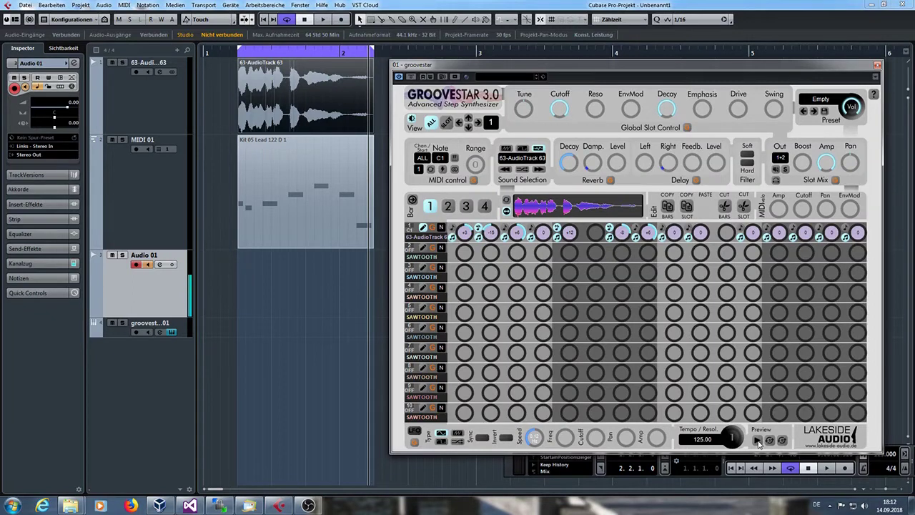
While previewing, lower slot 1's Tune by 10 and retune step 2 to -10 and step 1 upward
left_click(758, 441)
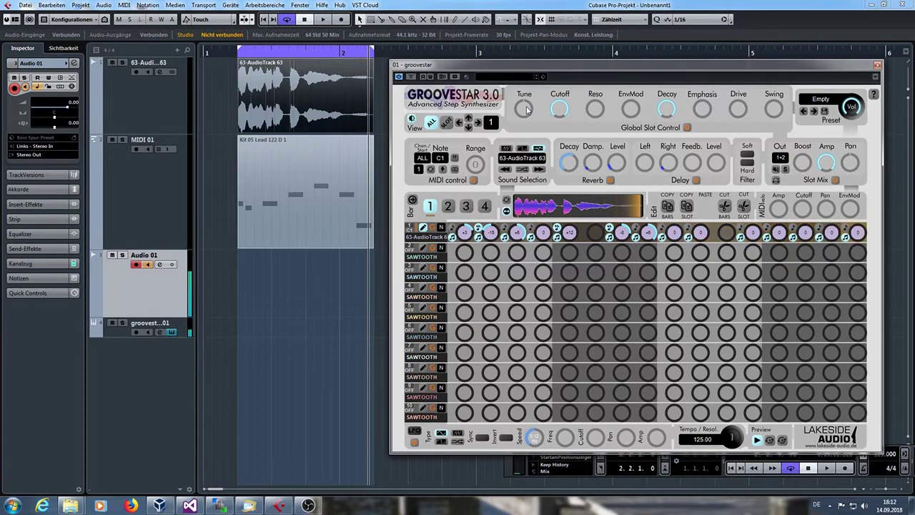
left_click_drag(526, 108, 522, 148)
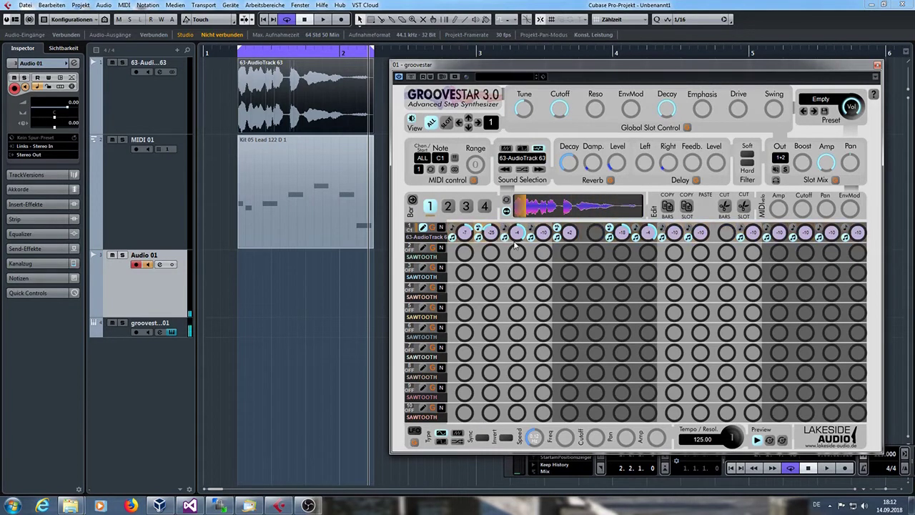
left_click_drag(490, 233, 481, 226)
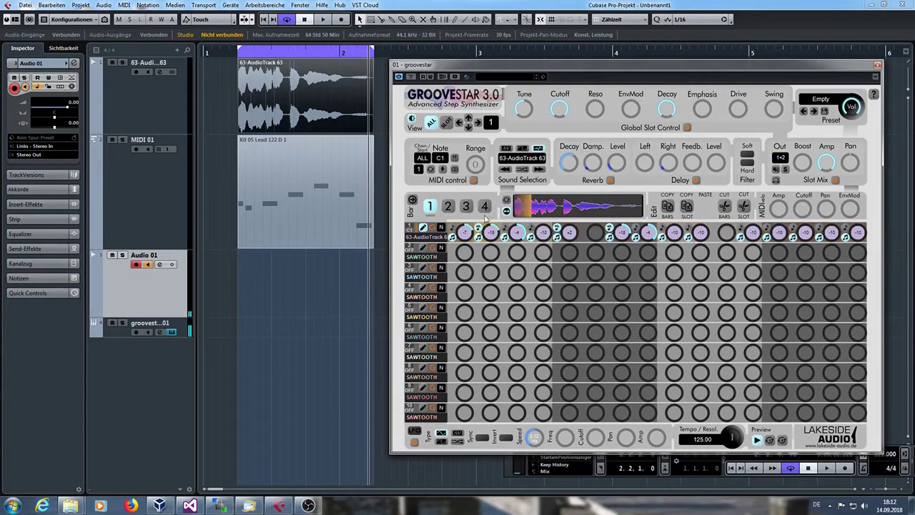
scroll(478, 224, "up", 3)
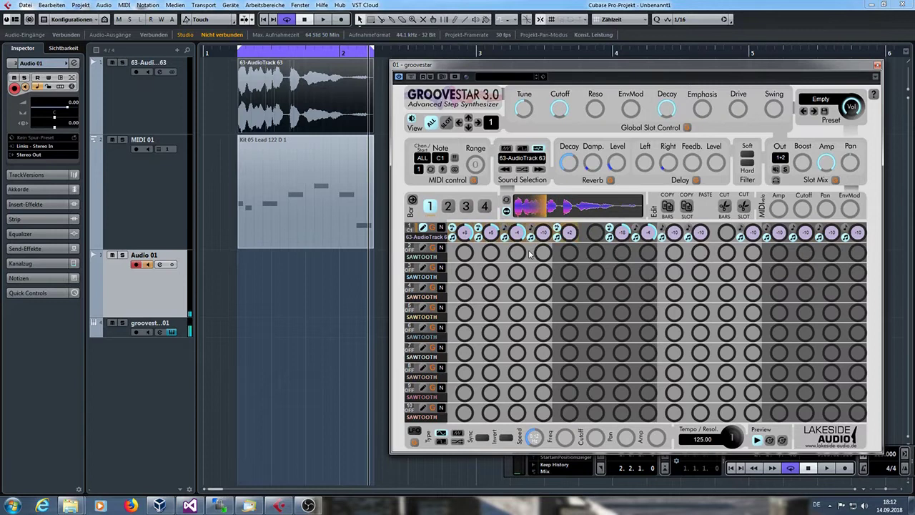
left_click(758, 441)
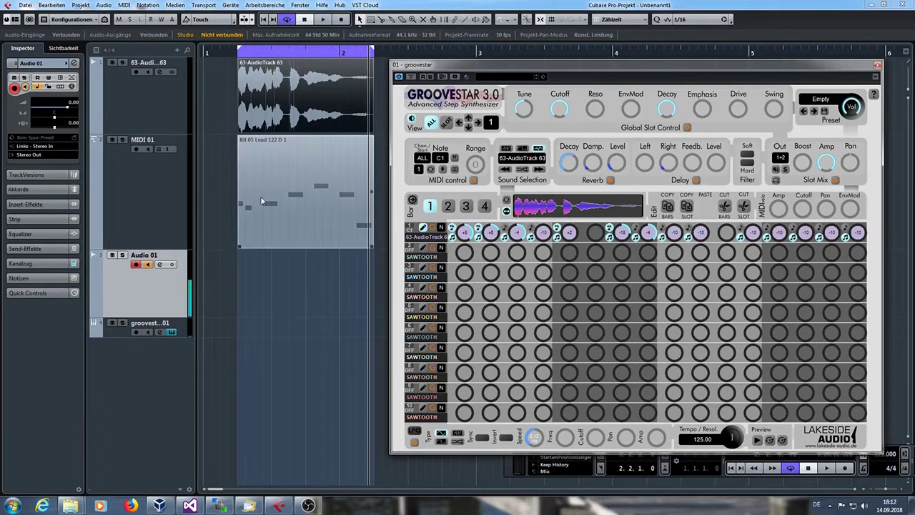
Import the MIDI 01 bassline into slot 2 and set its trigger note to C1
left_click(263, 168)
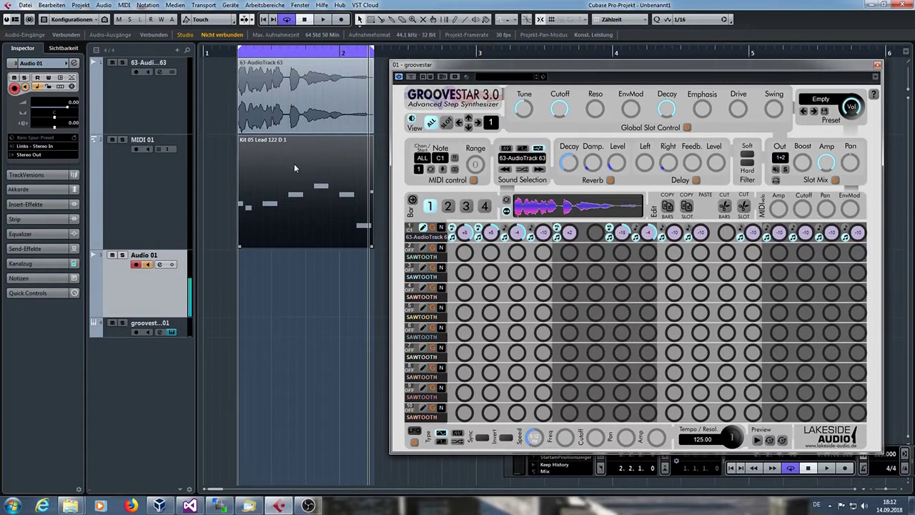
left_click_drag(469, 263, 466, 259)
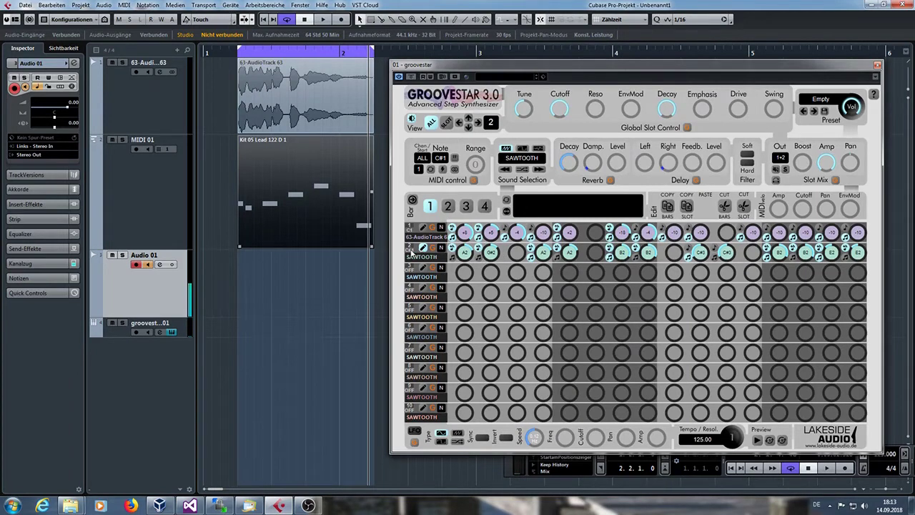
left_click(441, 158)
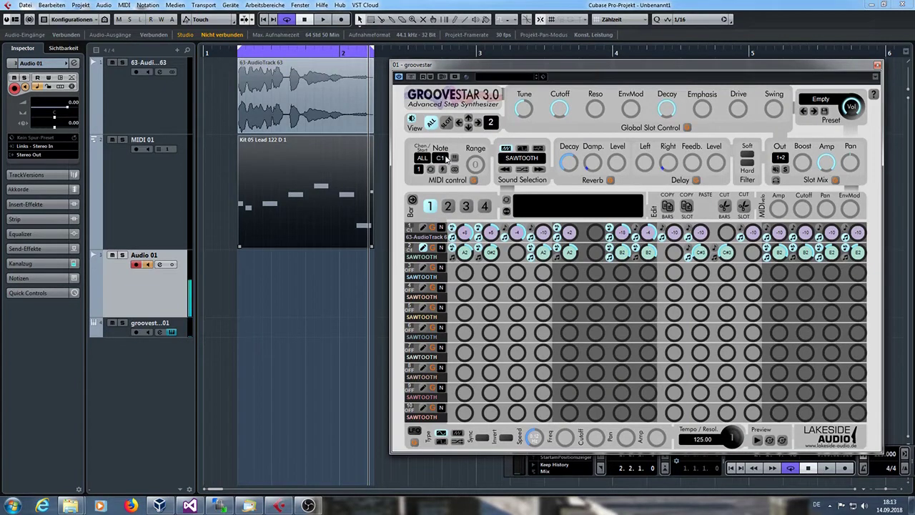
Load bass3_027.lsa from gsaudio > instruments as slot 2's sample
left_click(539, 149)
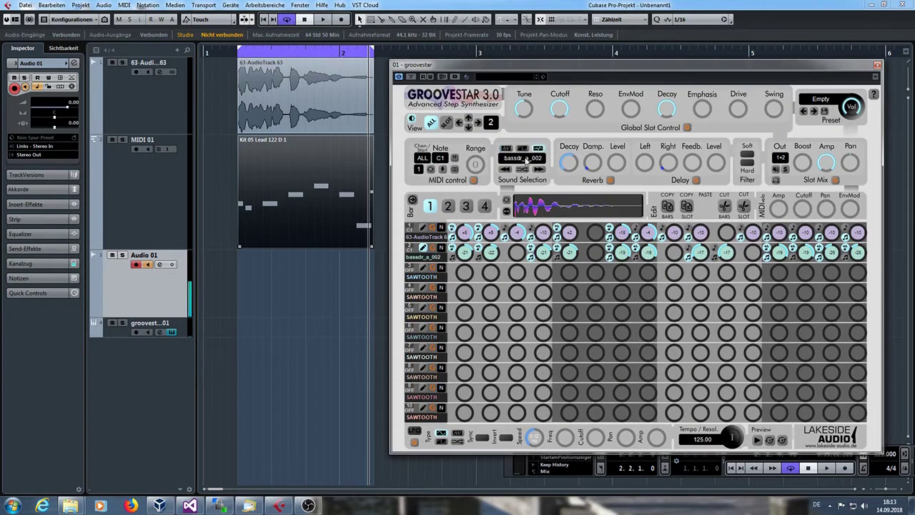
left_click(527, 158)
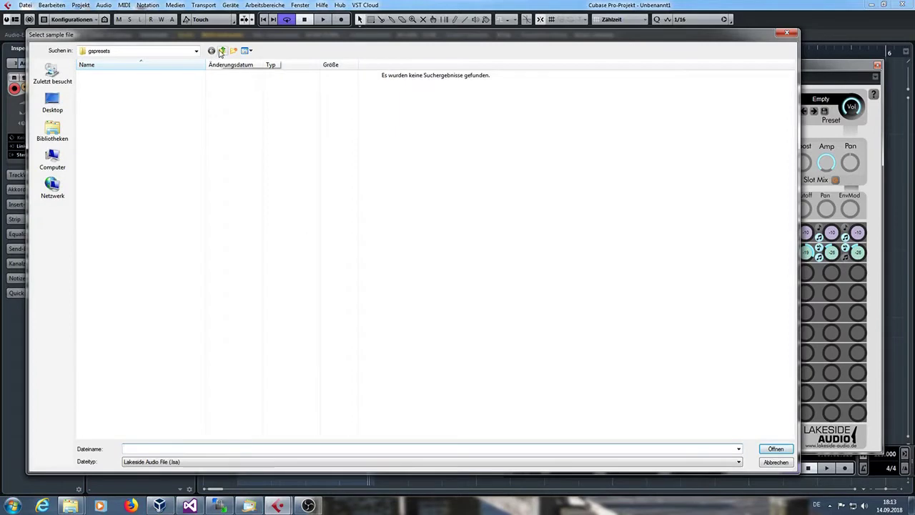
left_click(221, 51)
double_click(104, 77)
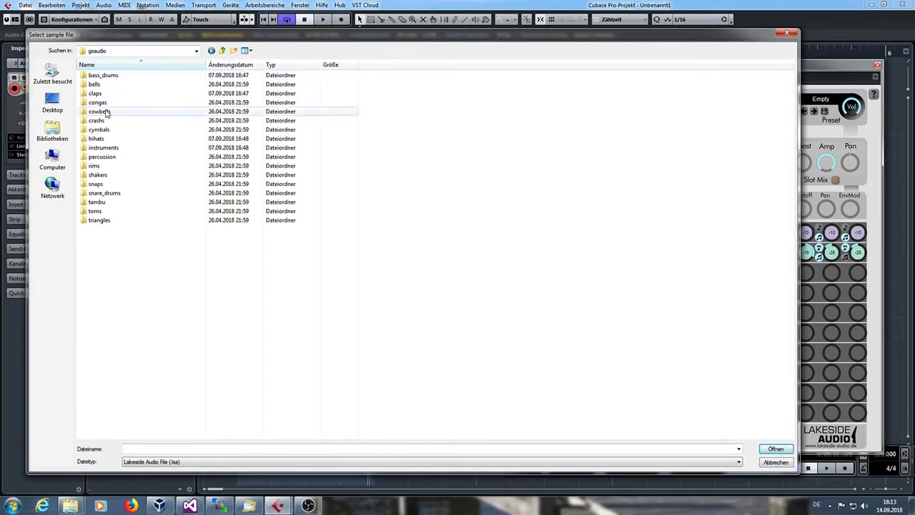
double_click(104, 148)
scroll(106, 152, "down", 5)
scroll(105, 153, "down", 8)
double_click(106, 409)
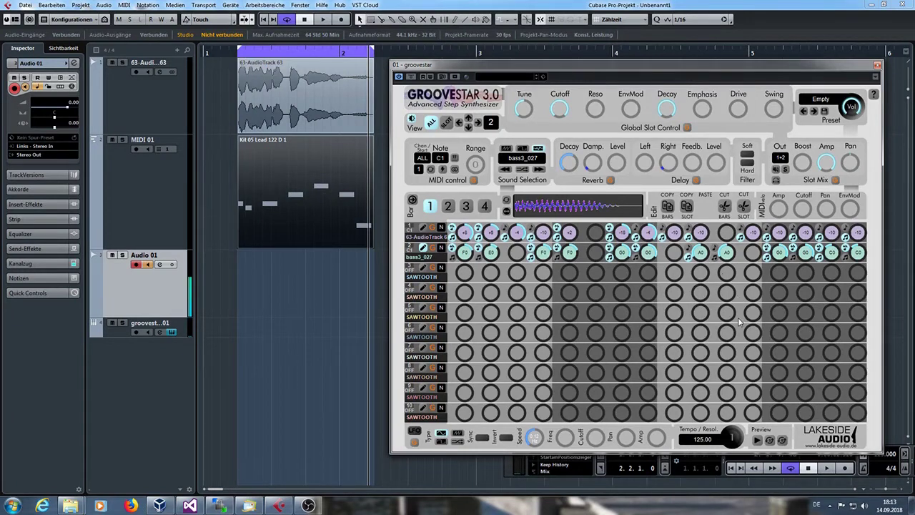
While previewing, tune slot 2 up six semitones, add slight reverb, and nudge slot 1's Boost up
left_click(758, 439)
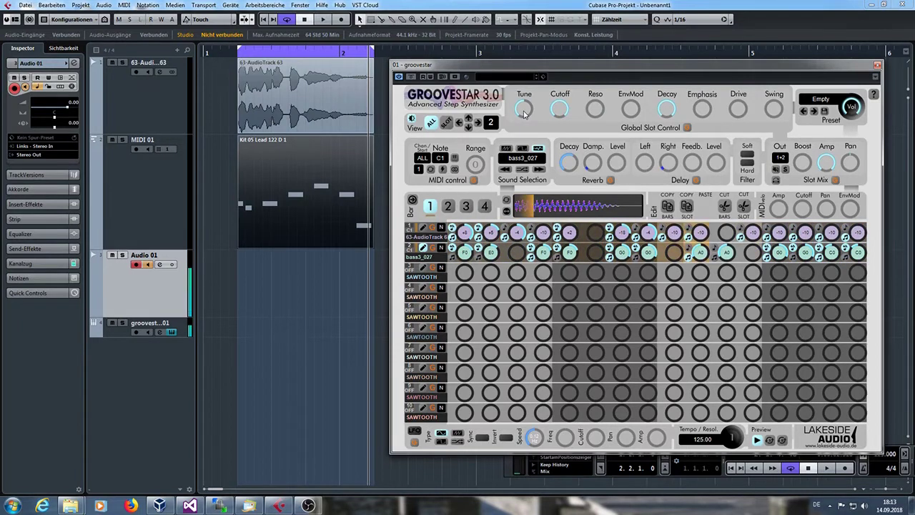
left_click_drag(524, 112, 530, 55)
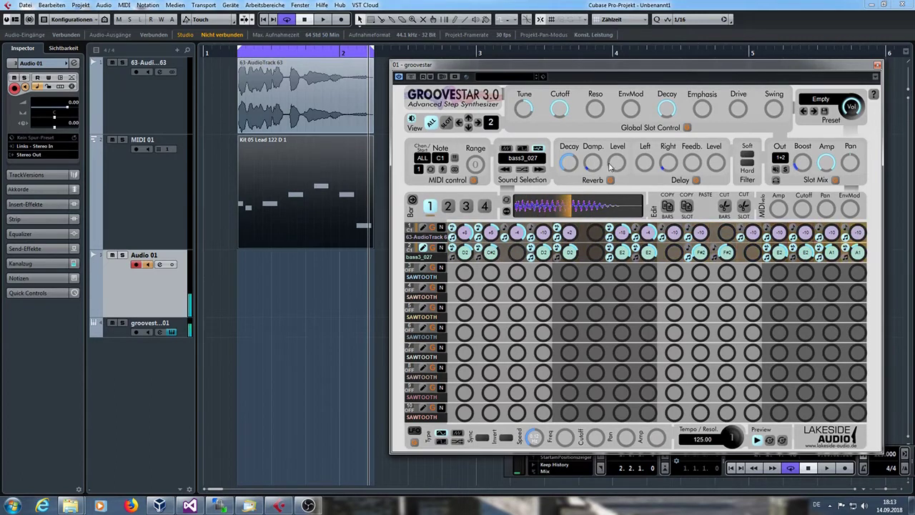
left_click_drag(618, 165, 618, 161)
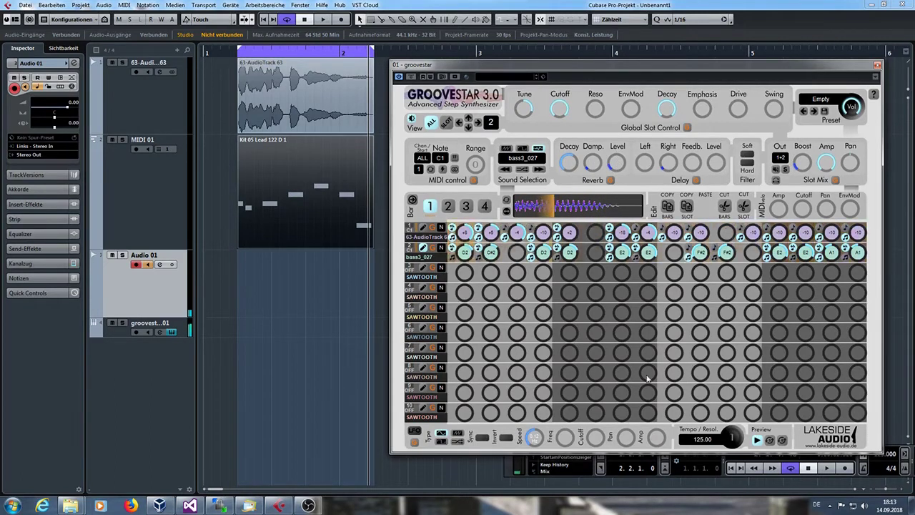
left_click(410, 226)
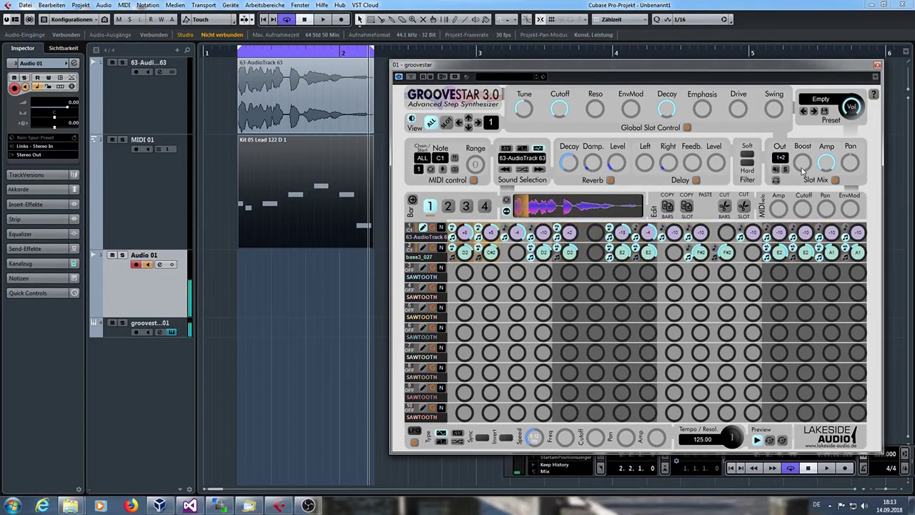
left_click_drag(801, 168, 806, 161)
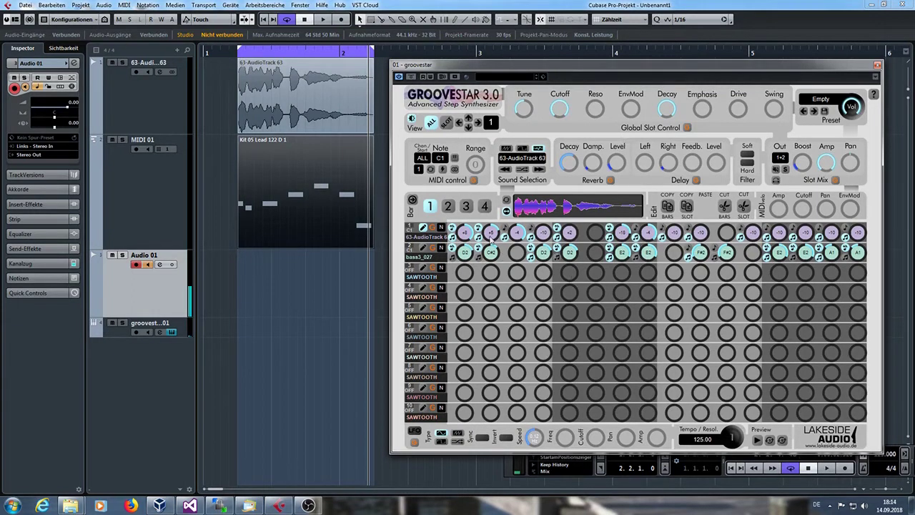
Load bassdrum50.lsa from gsaudio > bass_drums into slot 3
left_click(423, 269)
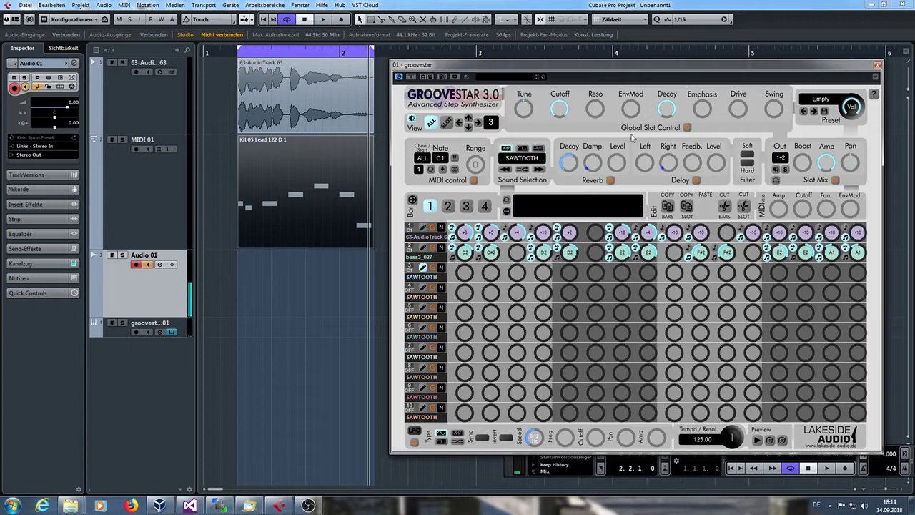
left_click(538, 149)
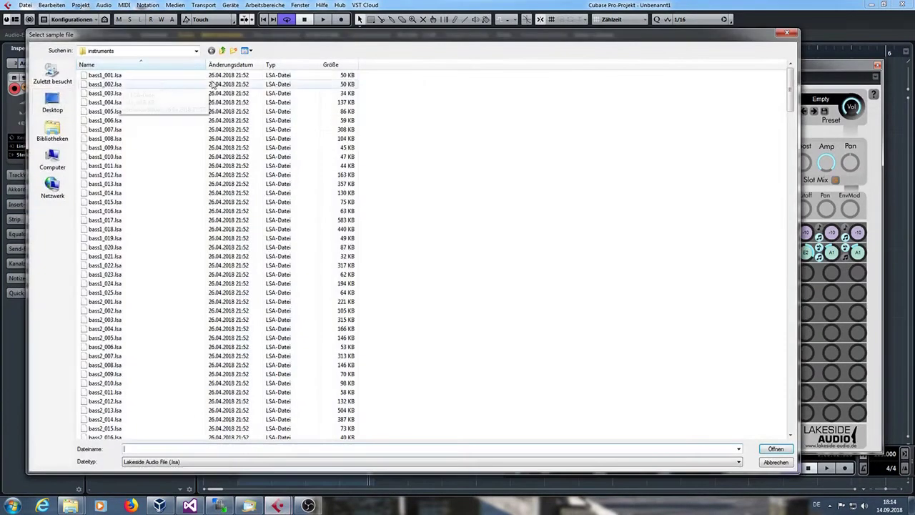
left_click(223, 51)
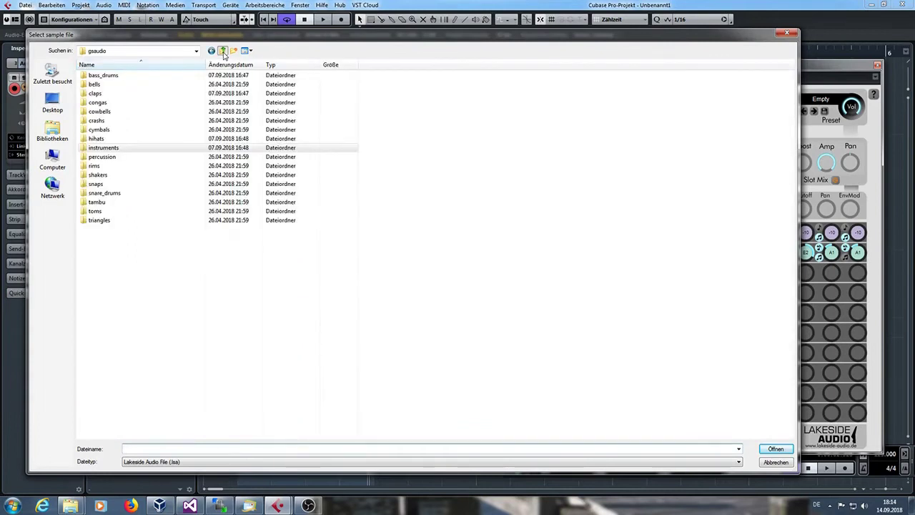
double_click(115, 76)
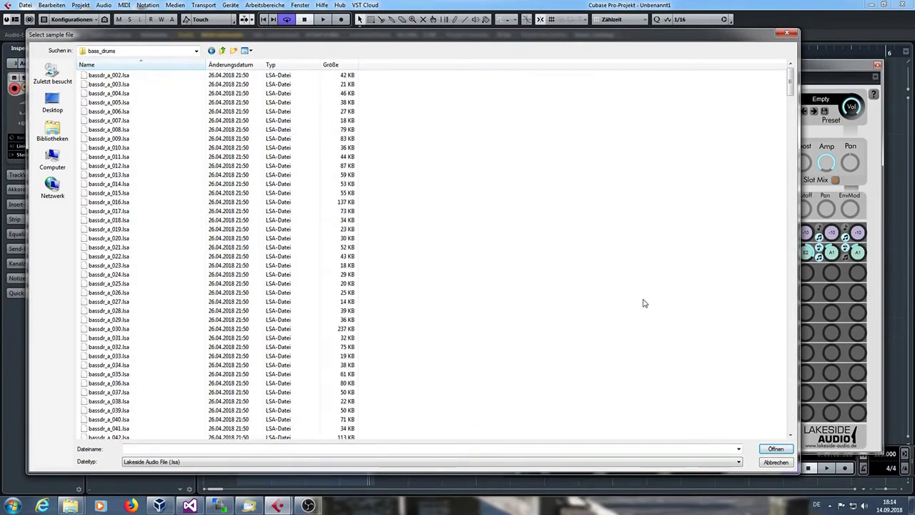
left_click_drag(791, 79, 795, 399)
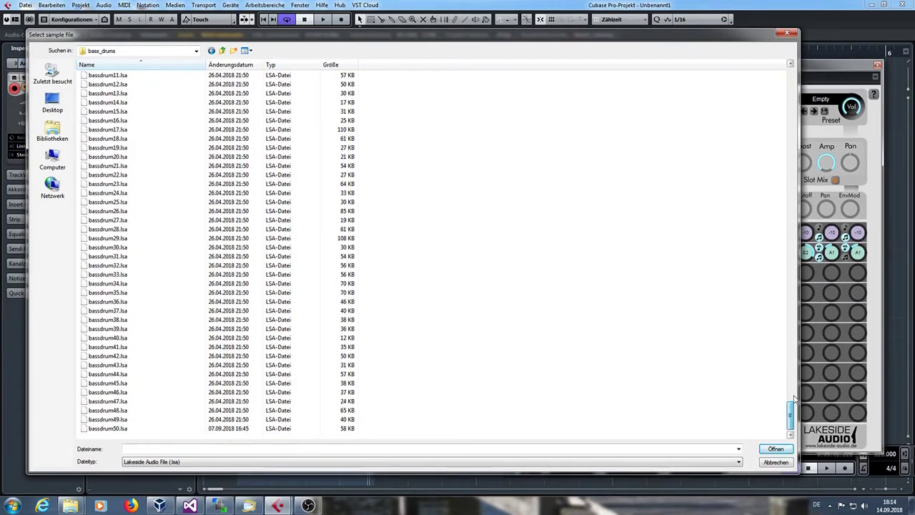
double_click(108, 428)
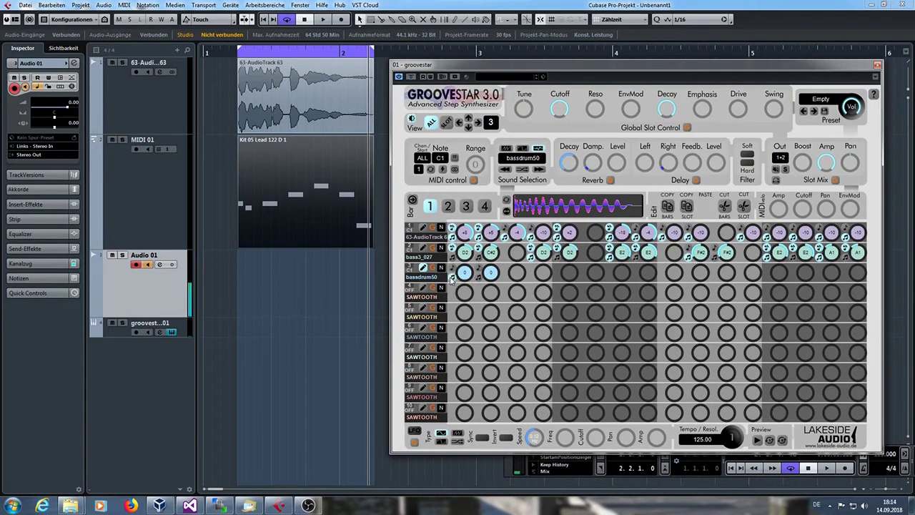
Repeat slot 3's kick steps across the row, preview all three slots, and raise Boost slightly
right_click(561, 274)
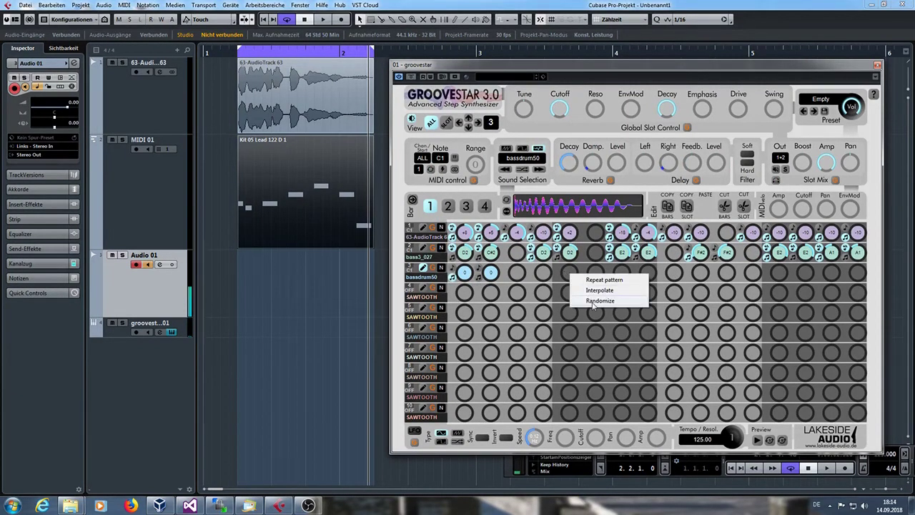
left_click(595, 281)
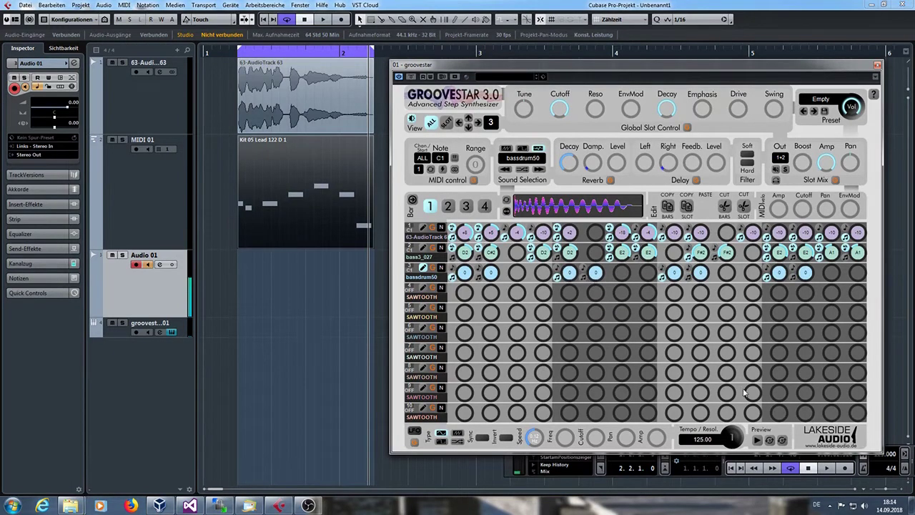
left_click(758, 440)
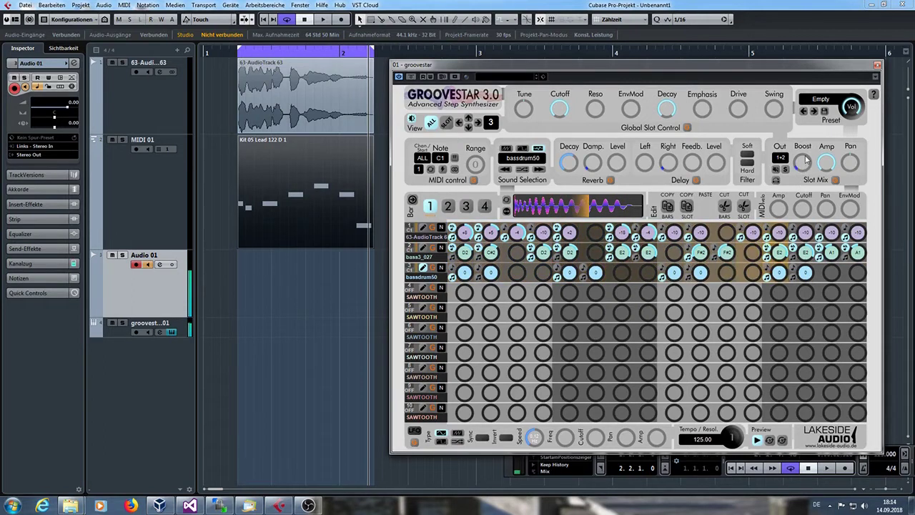
left_click_drag(806, 163, 806, 160)
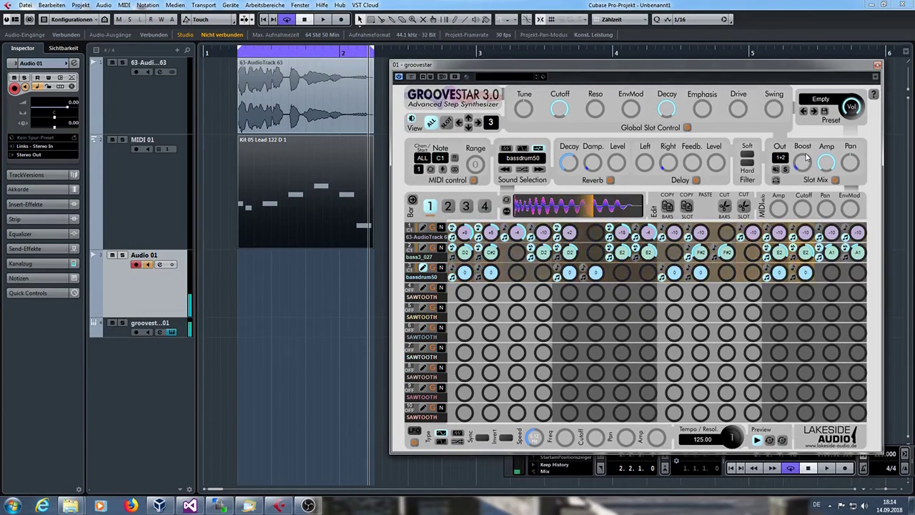
With slot 1 selected, shift several vocal step pitches and switch on an empty step
left_click(423, 228)
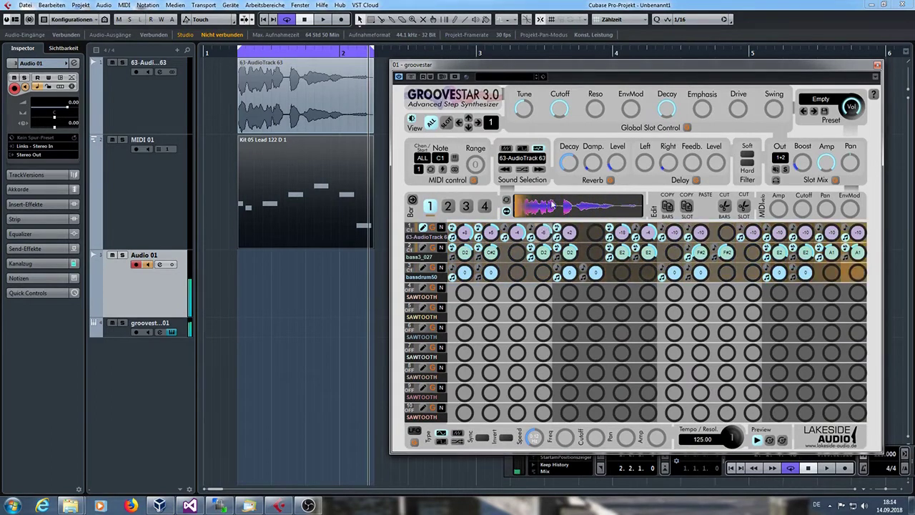
scroll(531, 234, "down", 12)
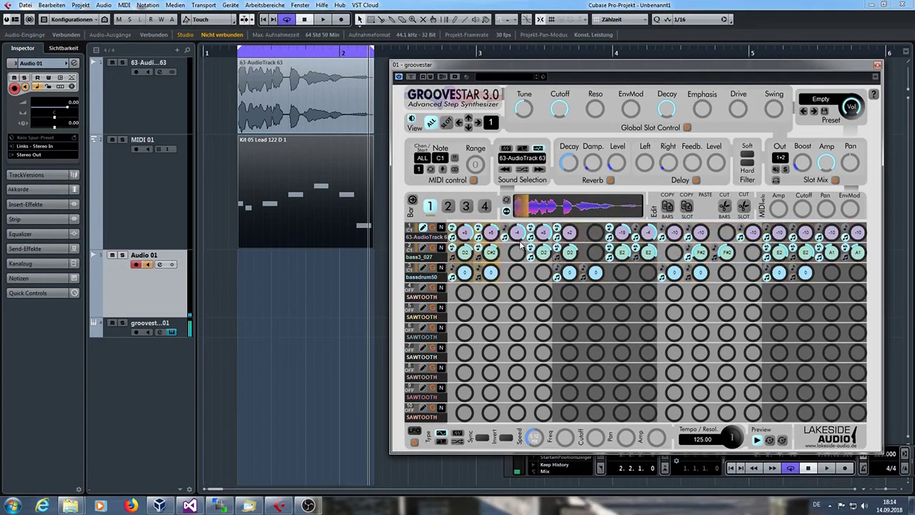
left_click(596, 234)
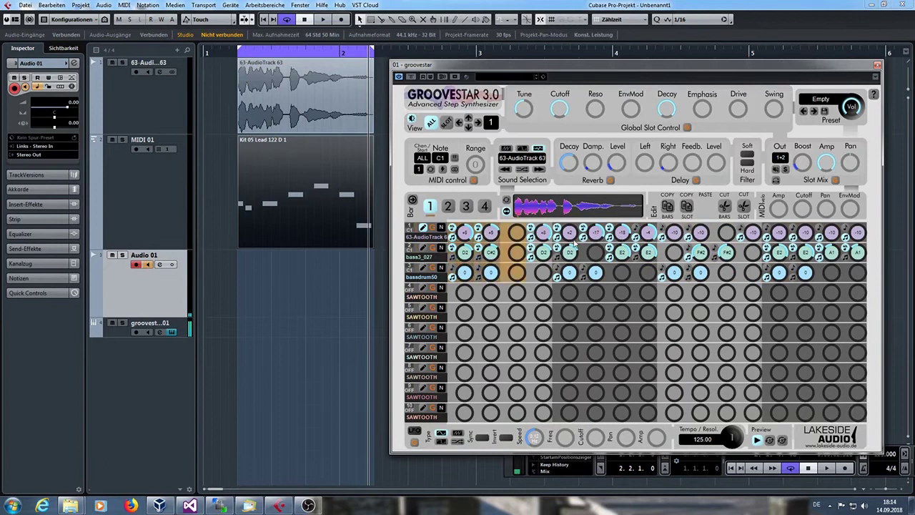
scroll(557, 229, "down", 12)
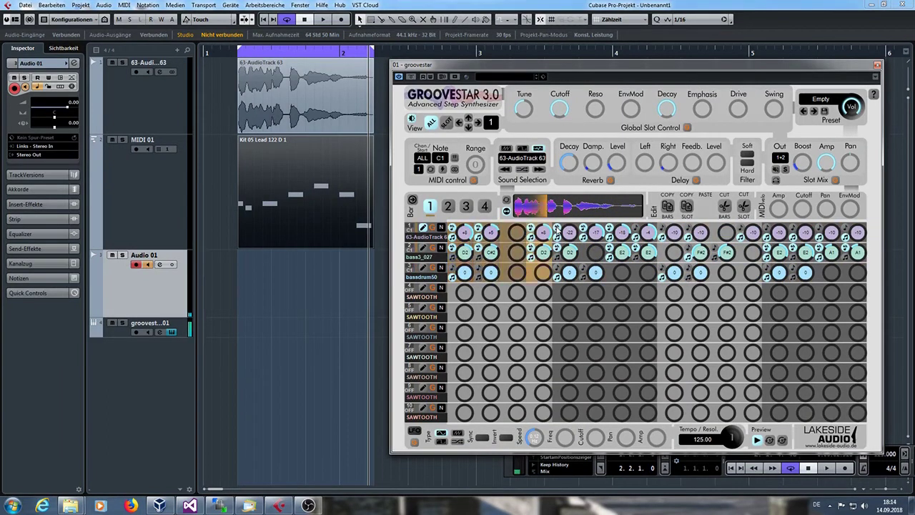
scroll(535, 230, "down", 10)
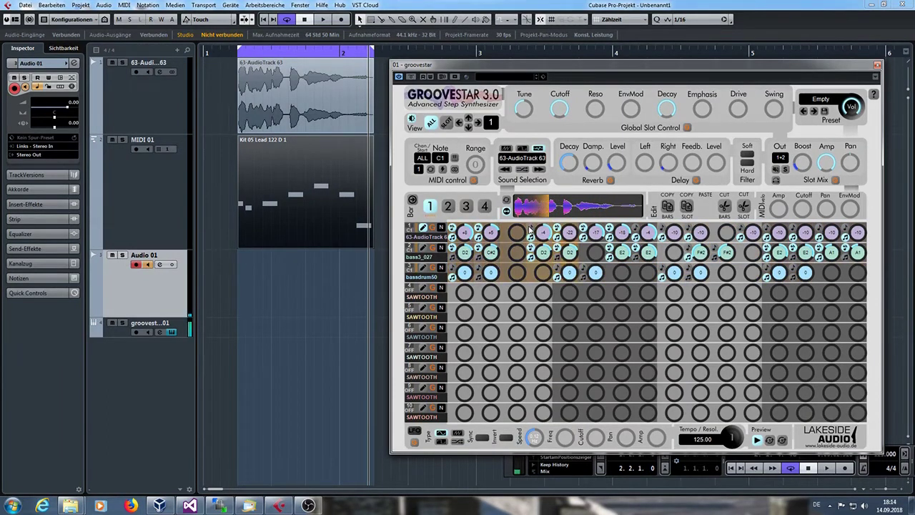
scroll(561, 229, "up", 12)
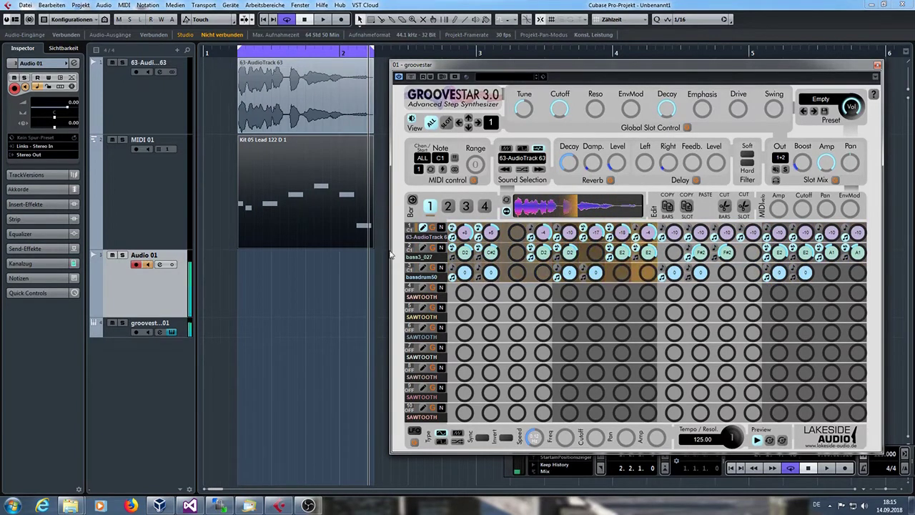
Activate vocal step 3, enable Reverse on step 1, repeat it across all steps, return to ALL view
left_click(521, 234)
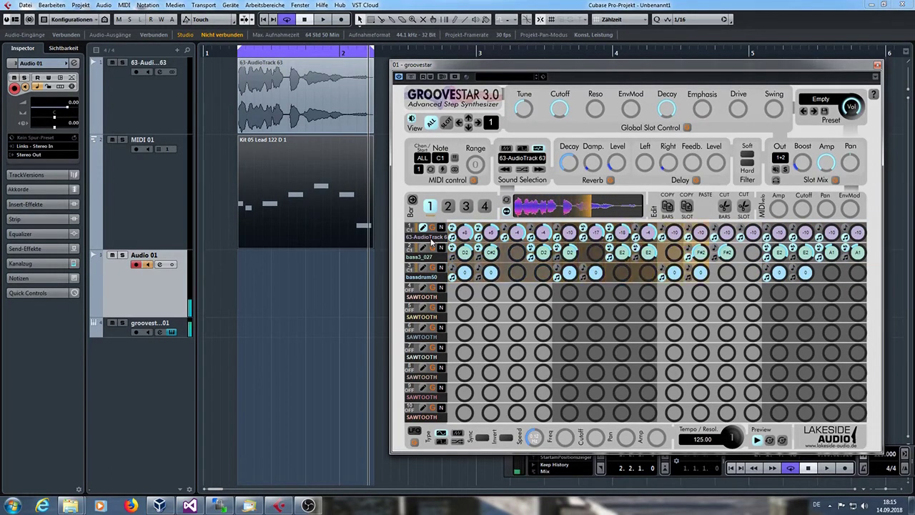
left_click(446, 122)
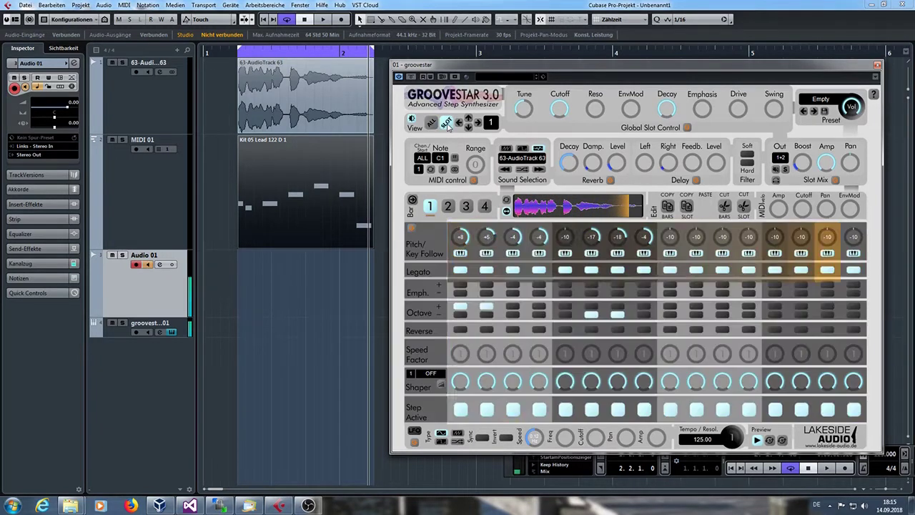
left_click(460, 330)
right_click(486, 330)
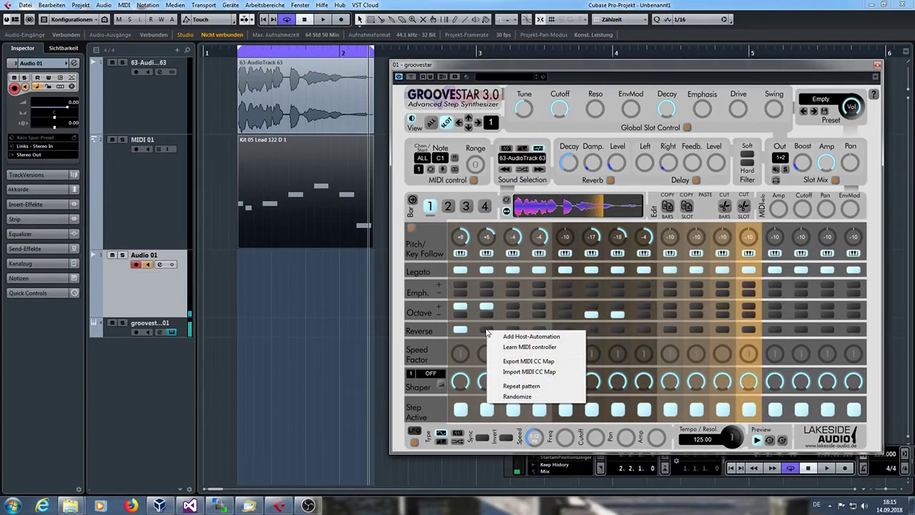
left_click(516, 387)
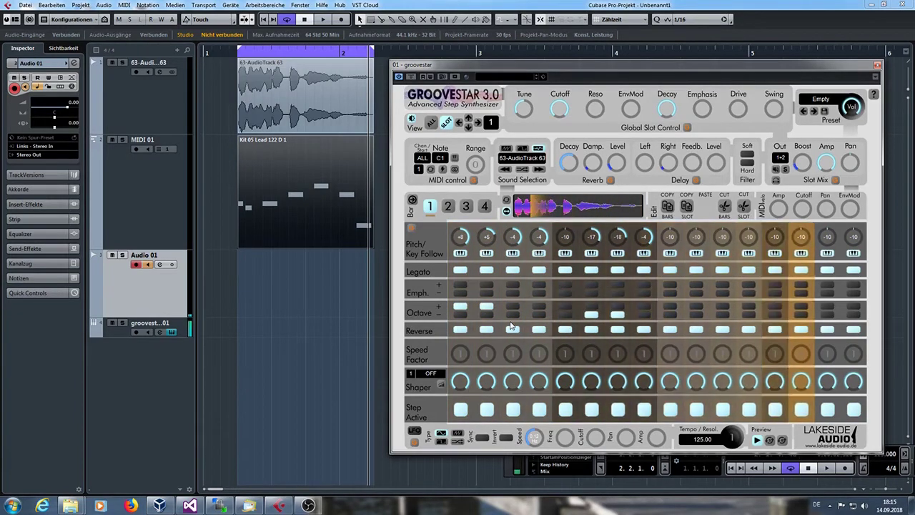
left_click(431, 123)
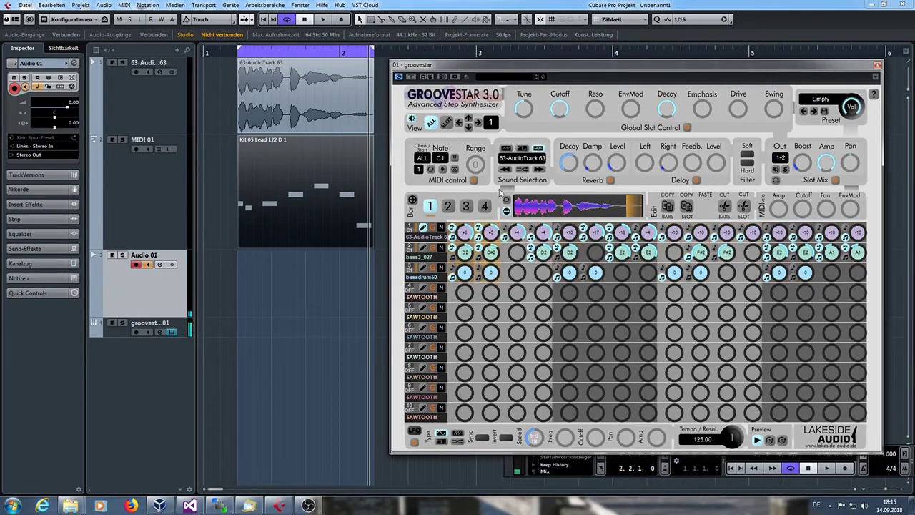
Turn GrooveStar's global Tune knob up to raise every slot 1 step pitch
scroll(527, 112, "up", 1)
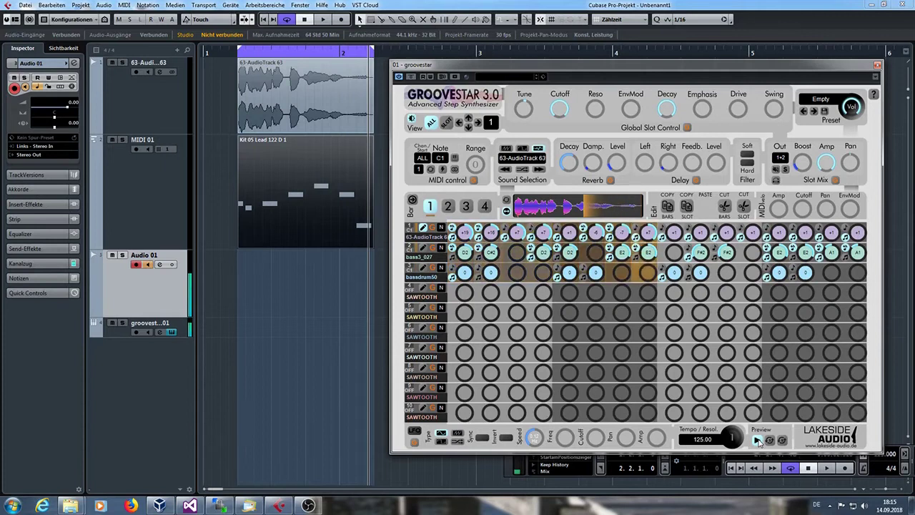
Halt the sequencer preview using GrooveStar's Preview play/stop control
left_click(758, 440)
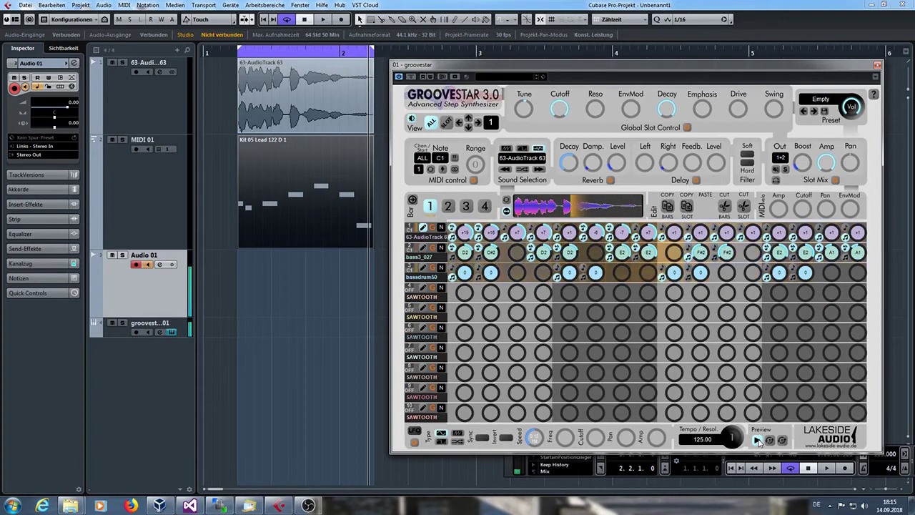
left_click(759, 440)
left_click(759, 440)
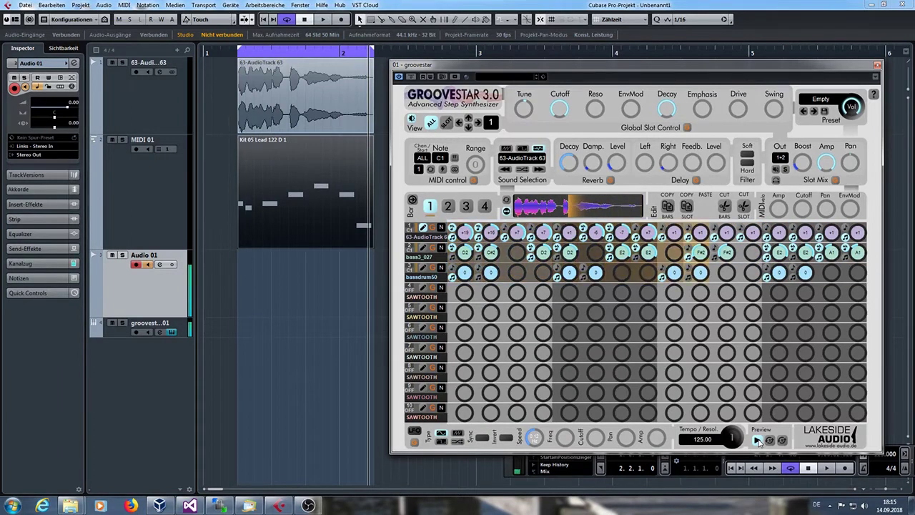